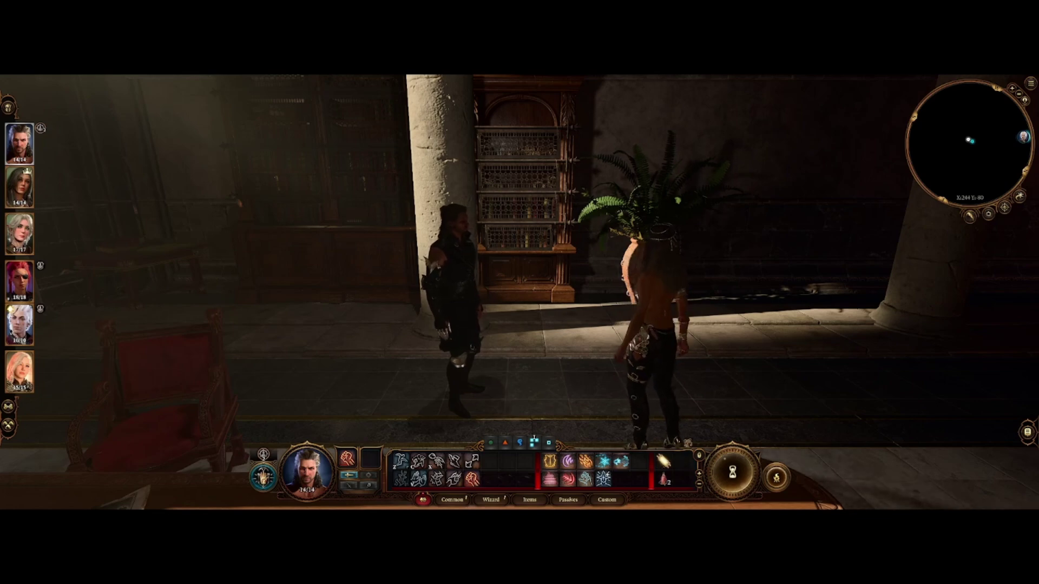
# Step: Open the quick small animation thingy window and filter its animations by "axic" to view the matching entries
pyautogui.press('Insert')
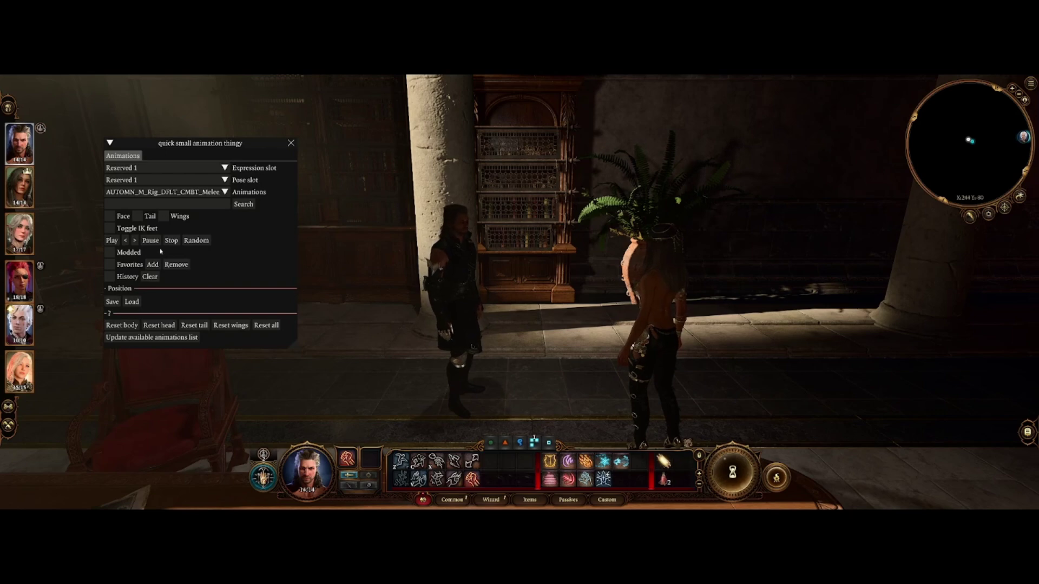
pyautogui.moveTo(234, 153); pyautogui.dragTo(235, 136)
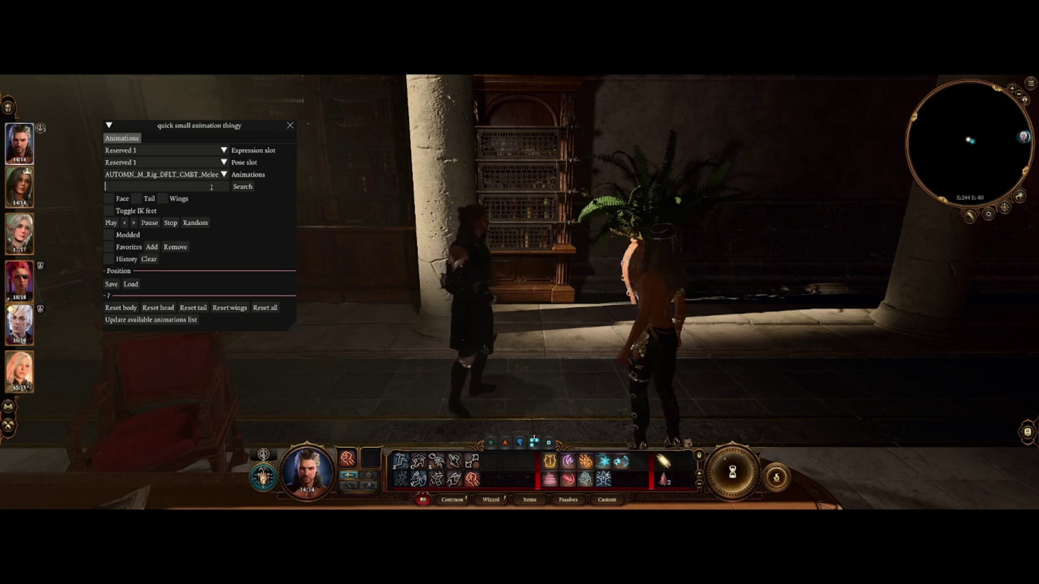
pyautogui.write('axi')
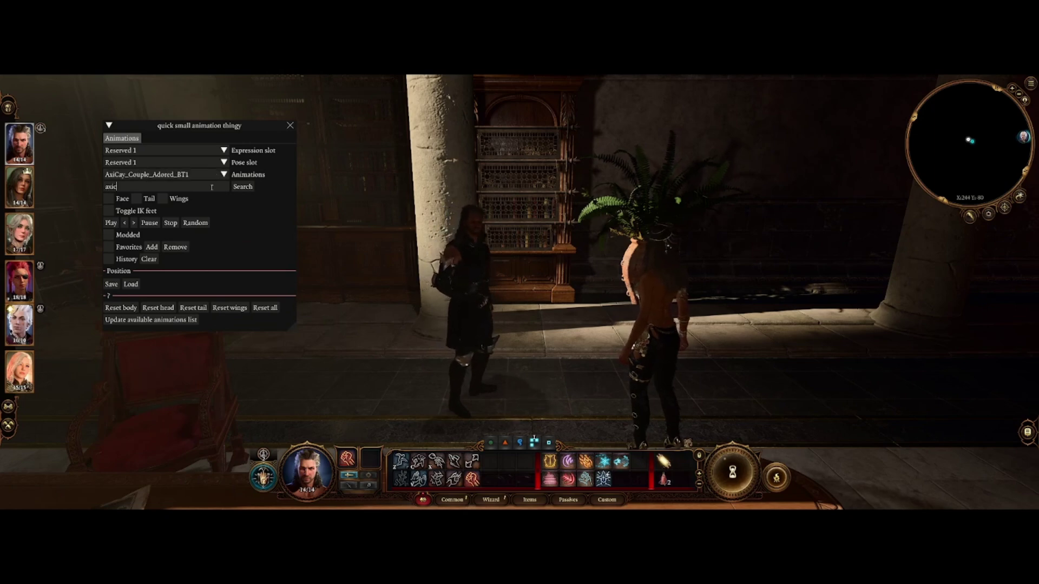
pyautogui.write('c')
pyautogui.click(214, 174)
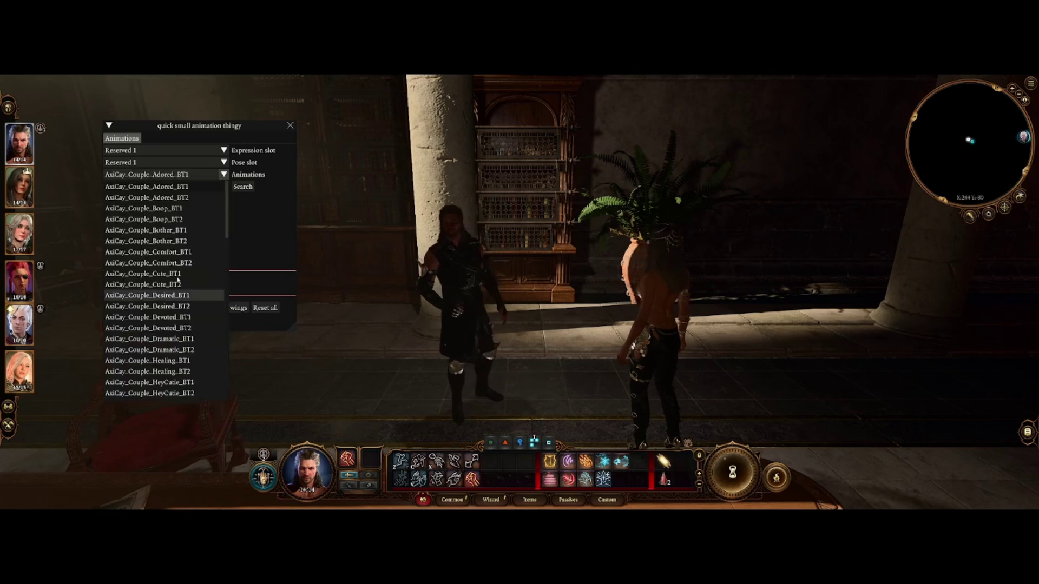
pyautogui.moveTo(227, 217)
pyautogui.mouseDown()
pyautogui.moveTo(228, 294)
pyautogui.moveTo(230, 222)
pyautogui.mouseUp()
pyautogui.click(254, 206)
# Step: Switch the Modded filter on and back off, and filter the animations by "axic" again
pyautogui.click(109, 236)
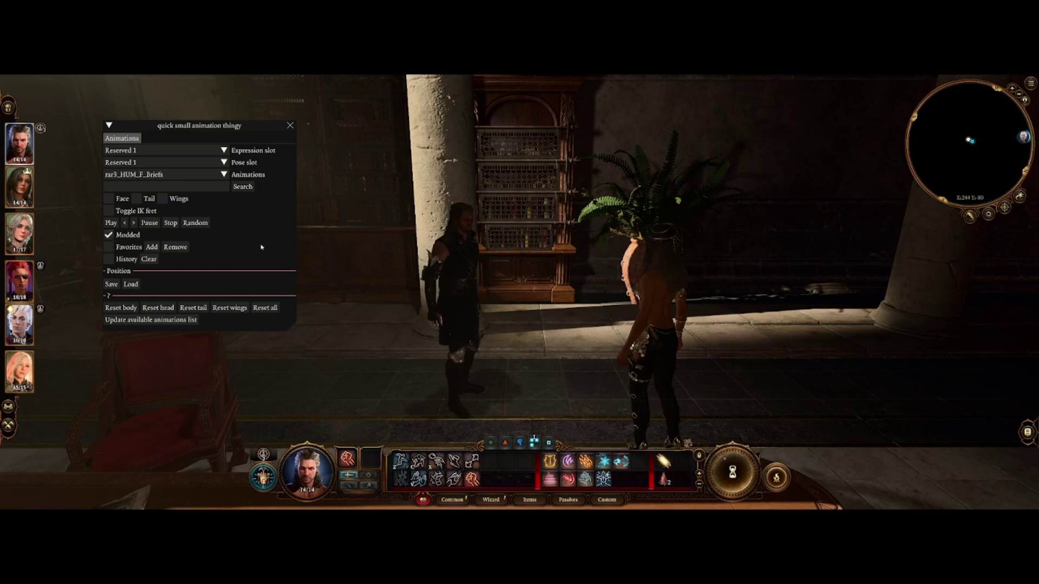
pyautogui.click(111, 239)
pyautogui.click(174, 187)
pyautogui.write('axic')
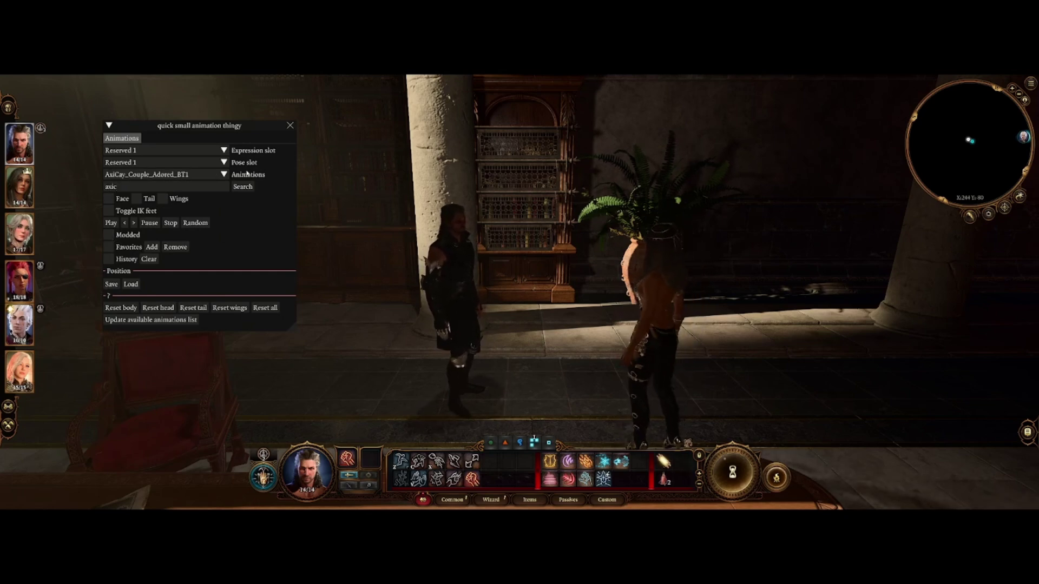
# Step: Look through the filtered AxiCay animations and collapse the animation window
pyautogui.click(225, 175)
pyautogui.scroll(-10, 201, 307)
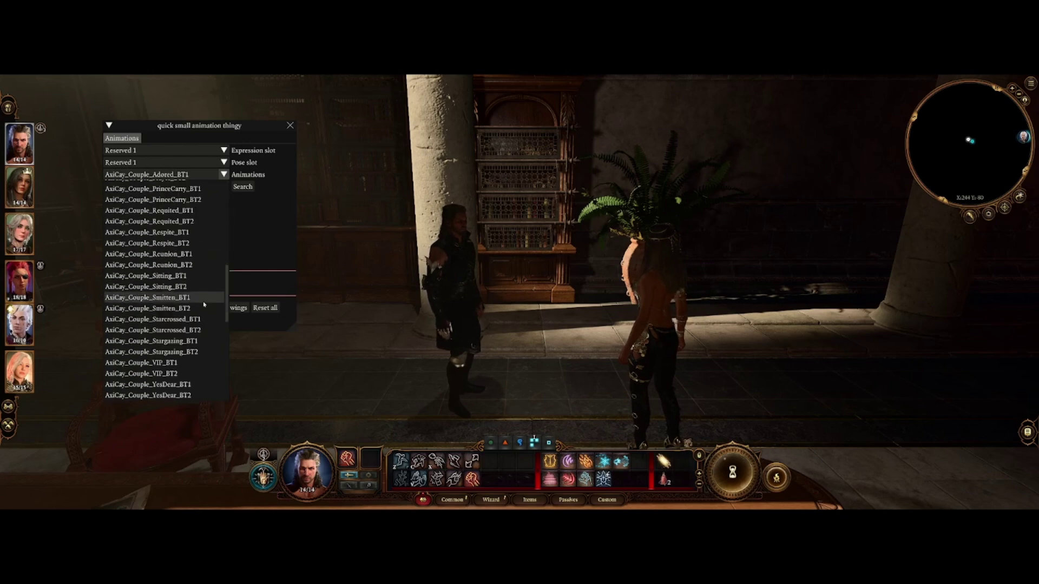
pyautogui.scroll(2, 194, 271)
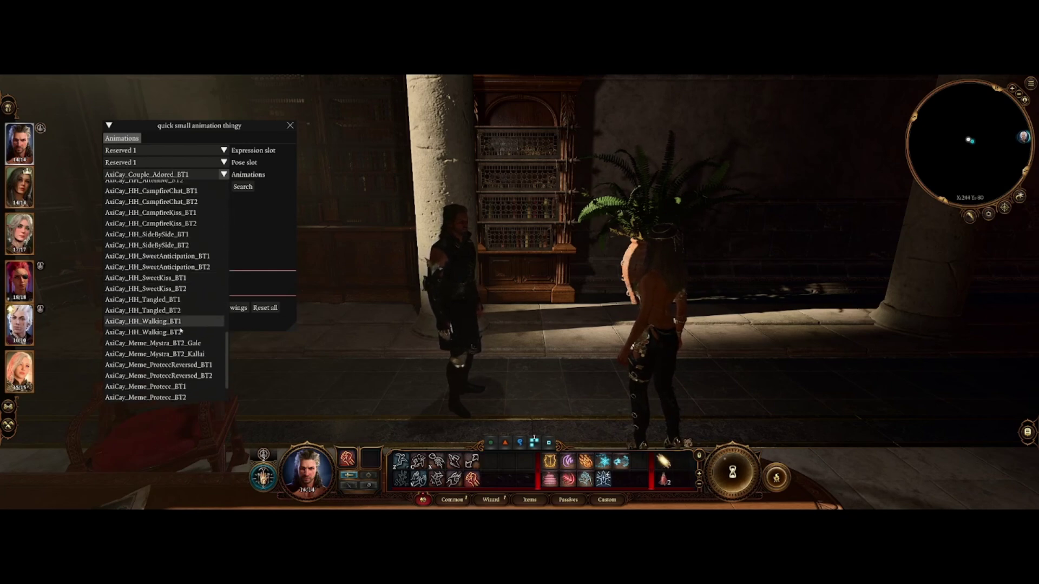
pyautogui.scroll(6, 180, 219)
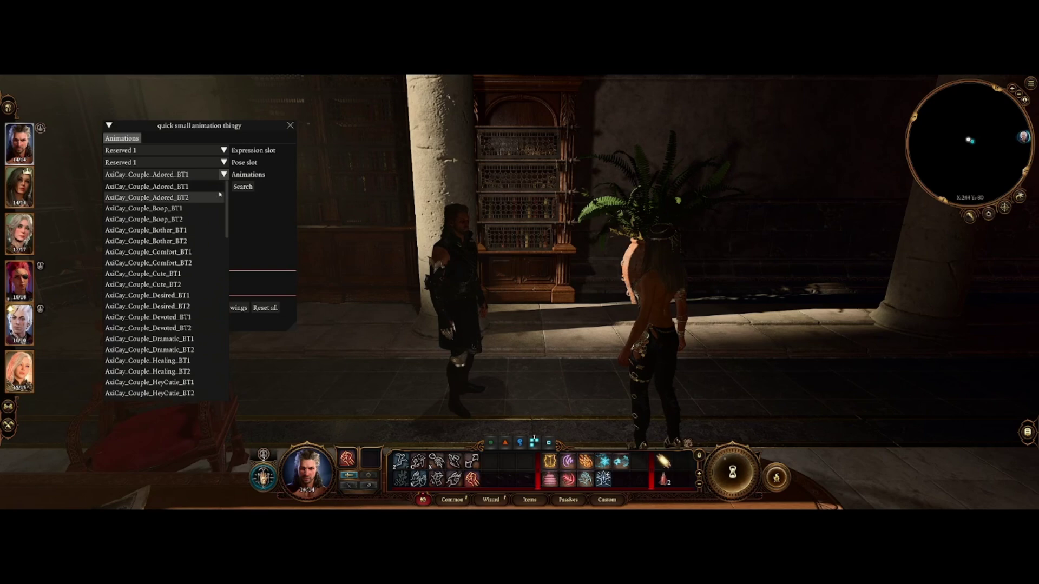
pyautogui.click(254, 195)
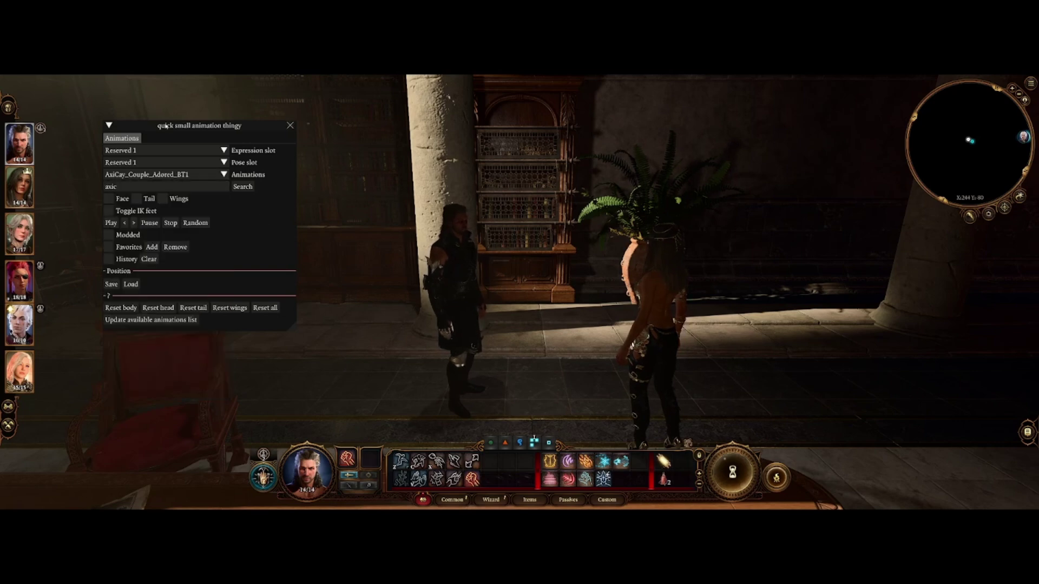
pyautogui.click(109, 126)
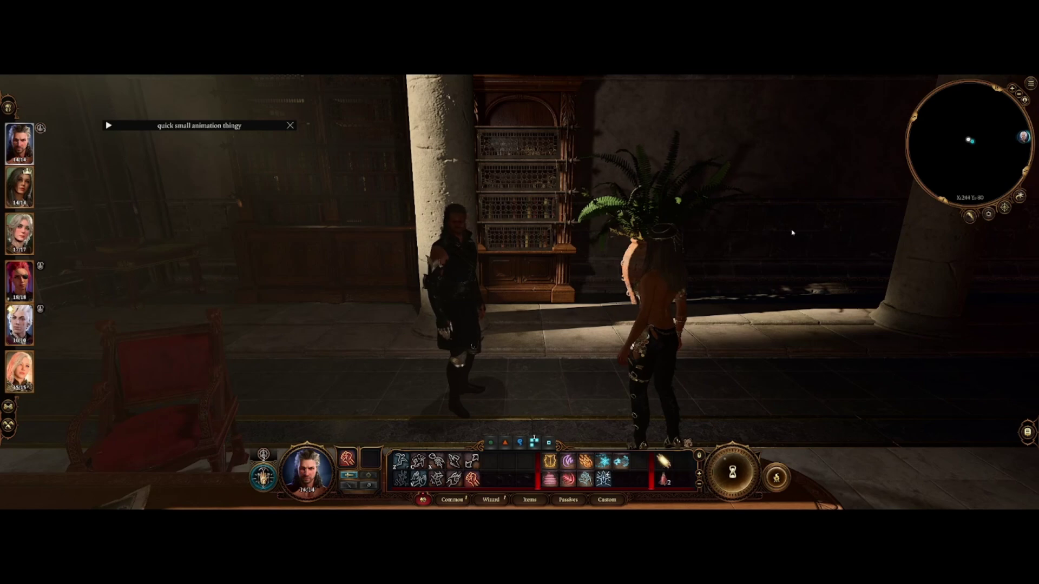
# Step: Enter photo mode and give Gale the QSAT Reserved 1 pose
pyautogui.press('F9')
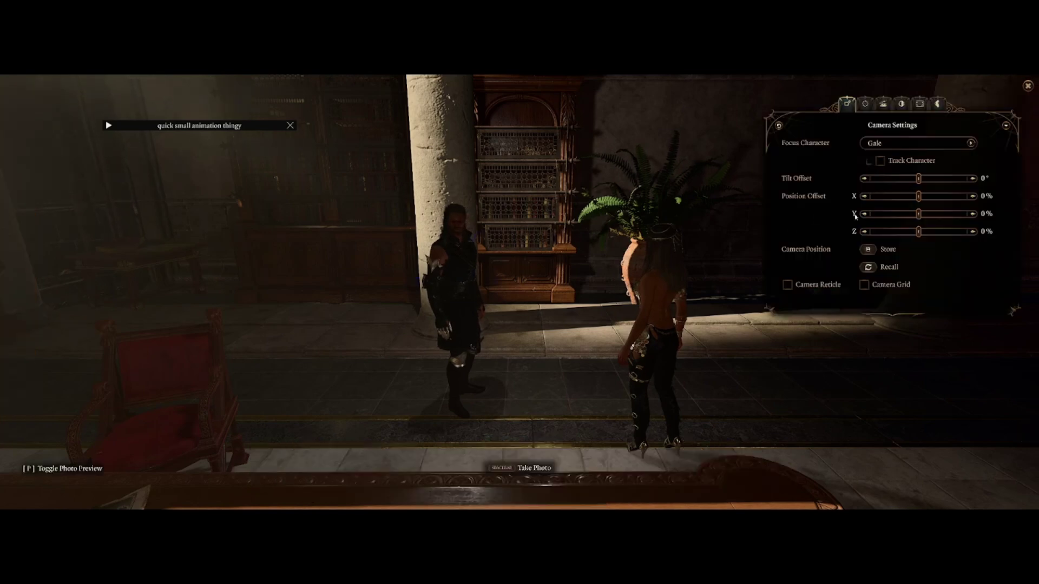
pyautogui.click(882, 104)
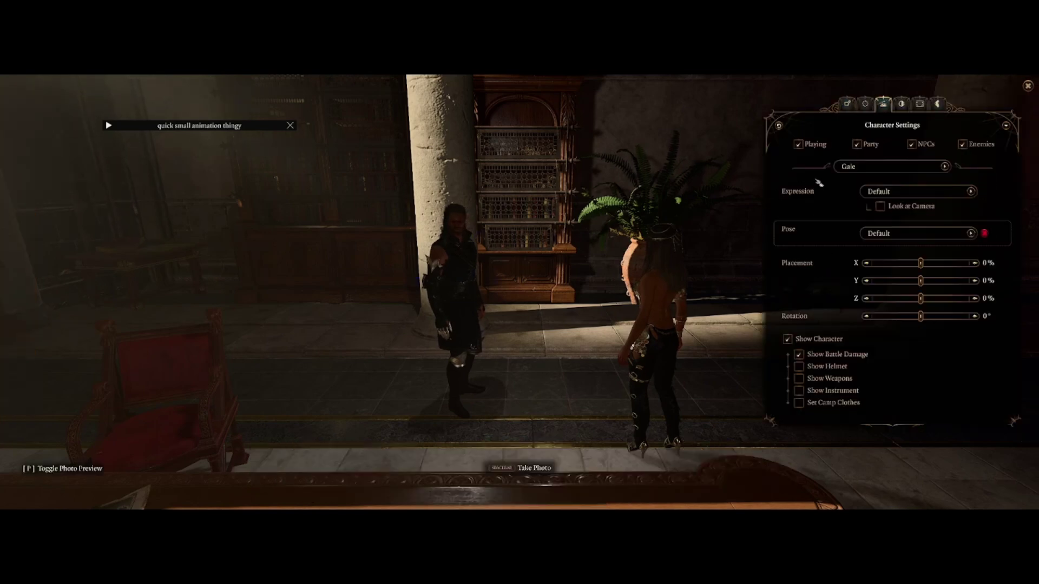
pyautogui.click(927, 234)
pyautogui.moveTo(968, 257); pyautogui.dragTo(976, 366)
pyautogui.click(944, 327)
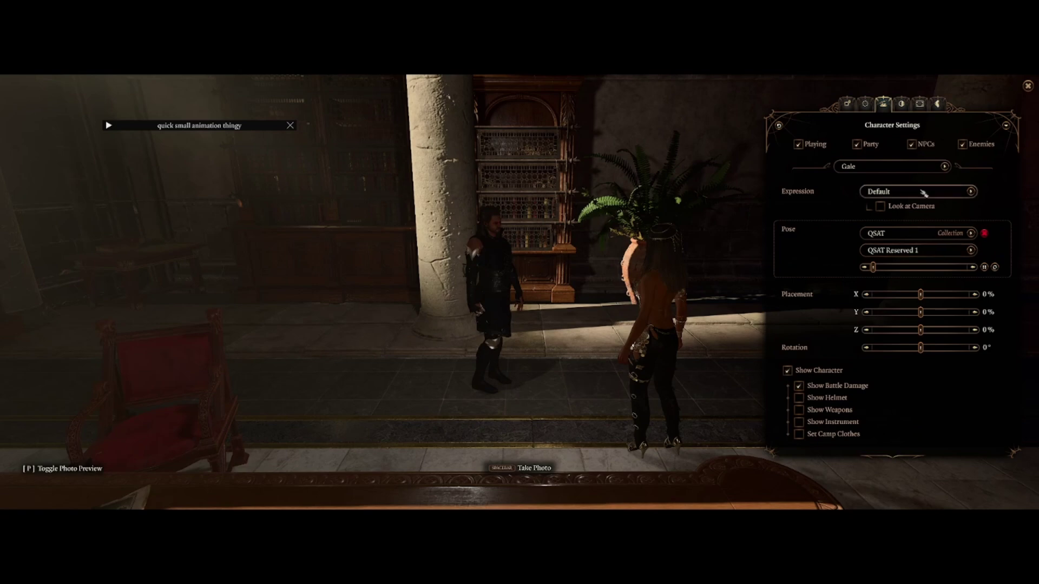
# Step: Give Serafina the QSAT Reserved 2 pose in the photo mode character settings
pyautogui.click(914, 166)
pyautogui.click(914, 231)
pyautogui.click(880, 234)
pyautogui.moveTo(971, 259); pyautogui.dragTo(984, 357)
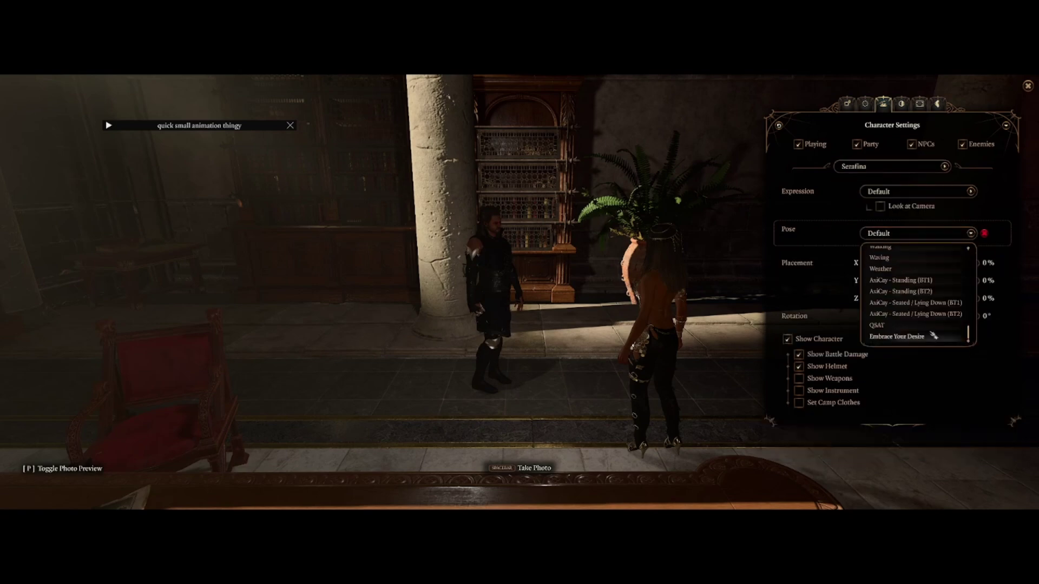
pyautogui.click(876, 325)
pyautogui.click(895, 251)
pyautogui.click(899, 278)
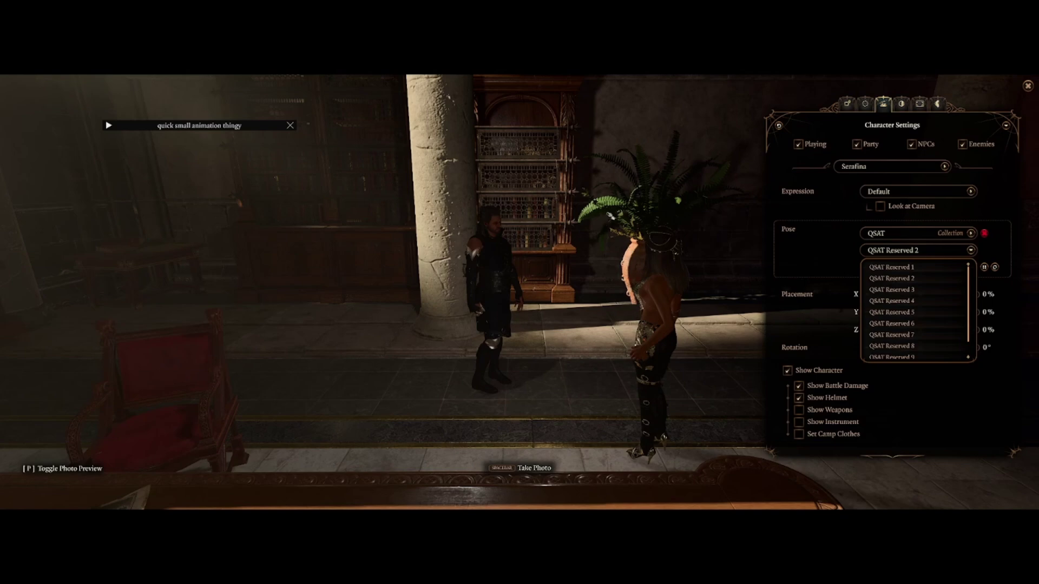
pyautogui.click(818, 234)
# Step: Open Lighty Lights and save Gale's position in the photo mode dummy controls
pyautogui.press('l')
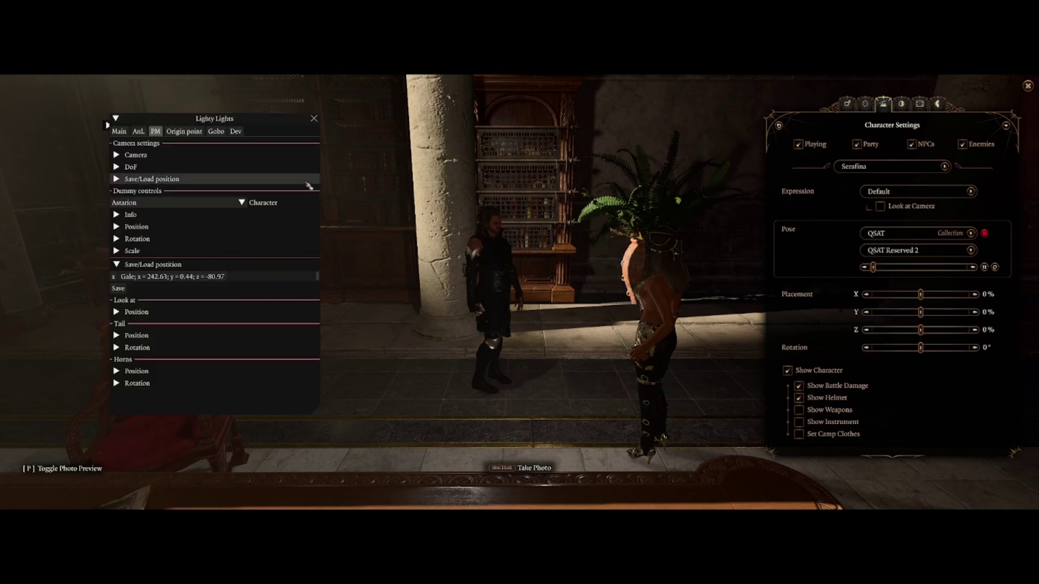
pyautogui.moveTo(207, 121); pyautogui.dragTo(266, 141)
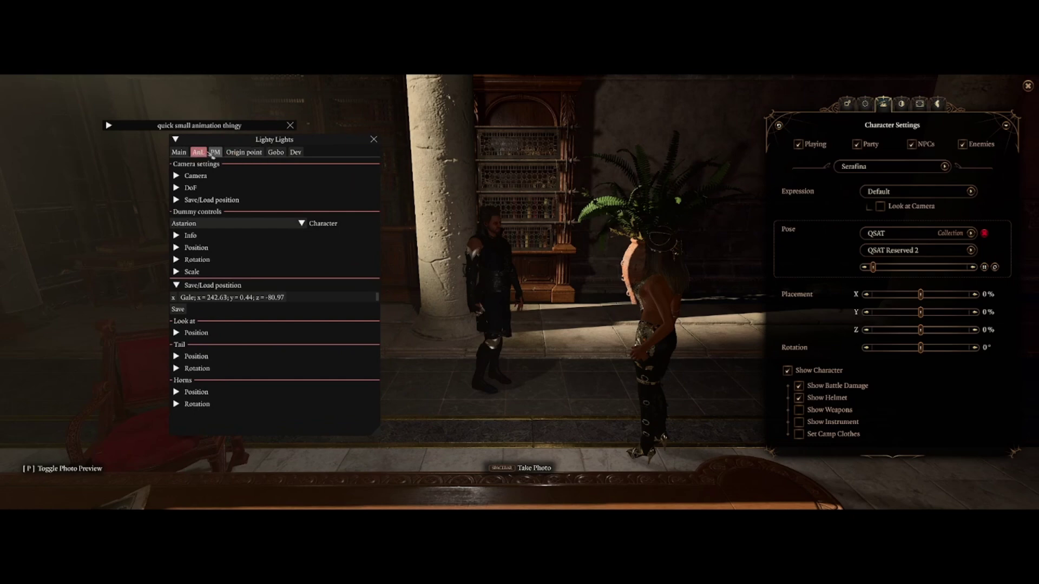
pyautogui.click(183, 154)
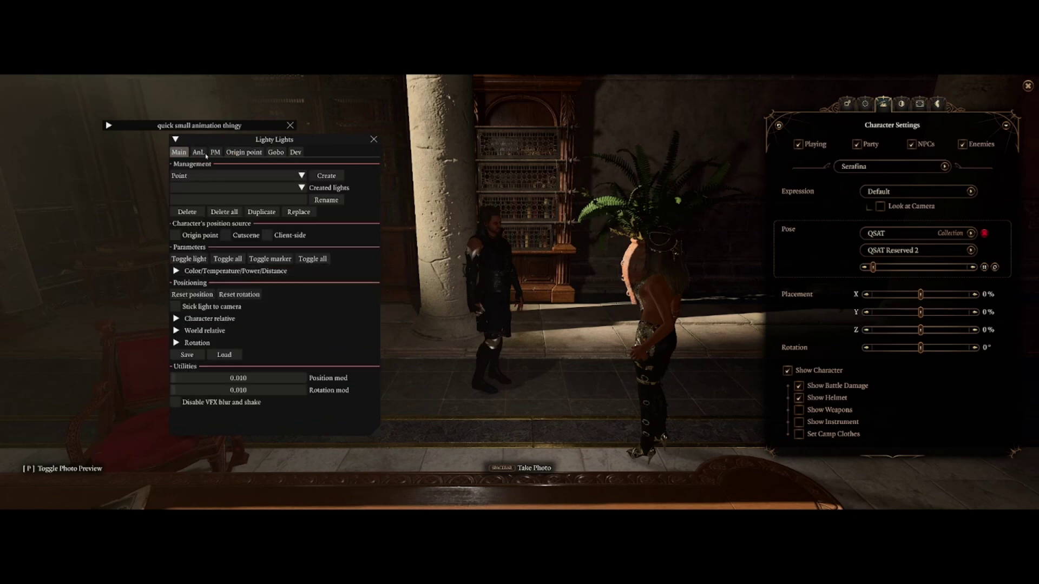
pyautogui.click(215, 152)
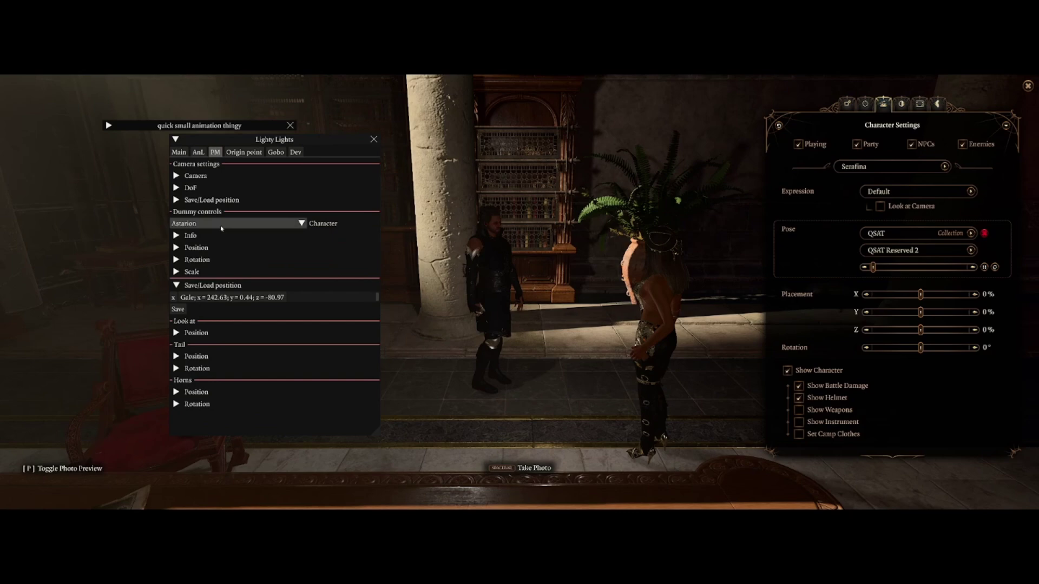
pyautogui.click(301, 224)
pyautogui.click(242, 250)
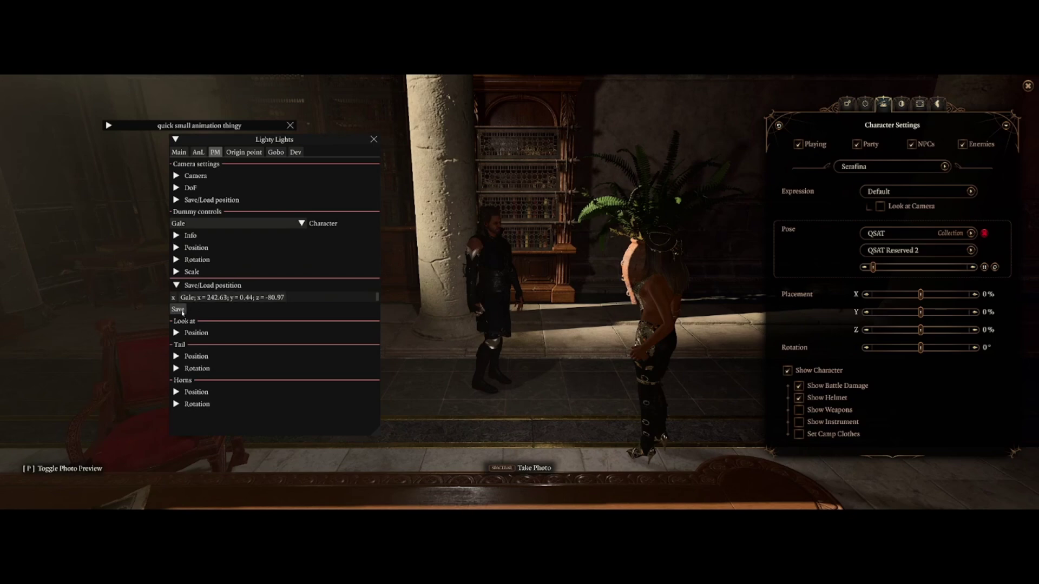
pyautogui.click(182, 310)
# Step: Load Gale's saved position onto Serafina and close Lighty Lights
pyautogui.click(245, 226)
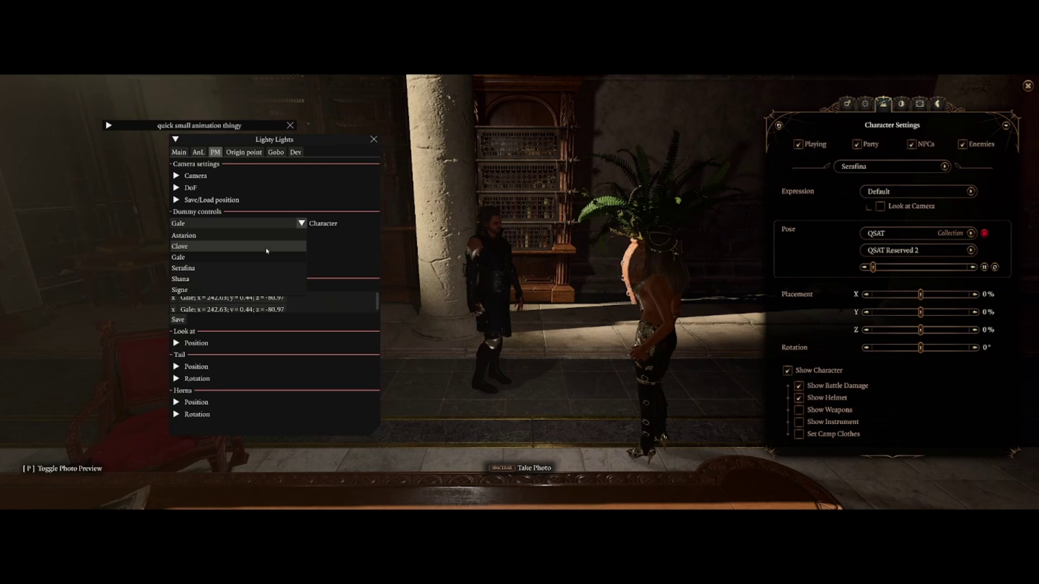
pyautogui.click(250, 268)
pyautogui.click(222, 299)
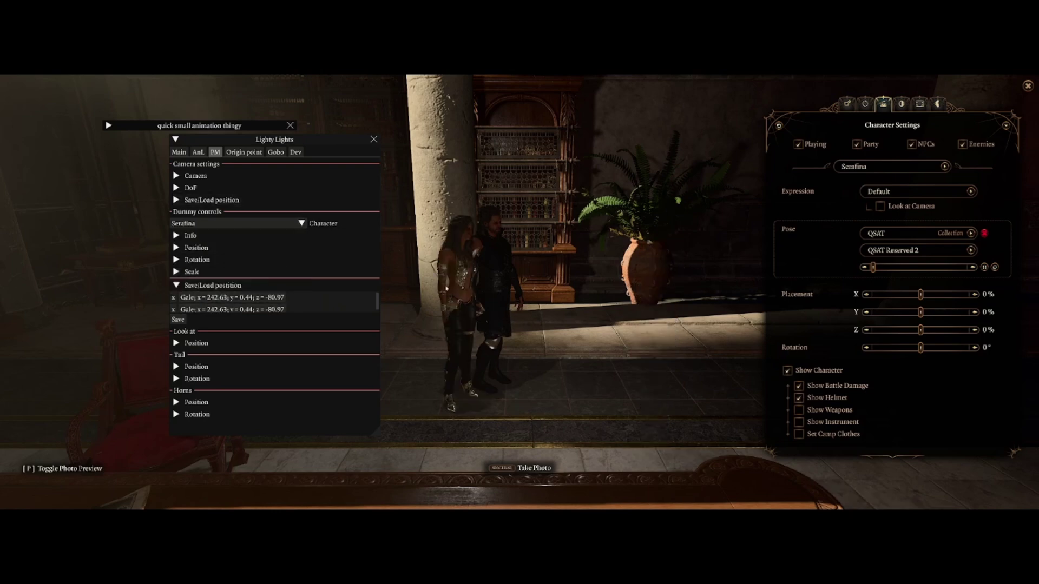
pyautogui.press('w')
pyautogui.moveTo(522, 254); pyautogui.dragTo(459, 248)
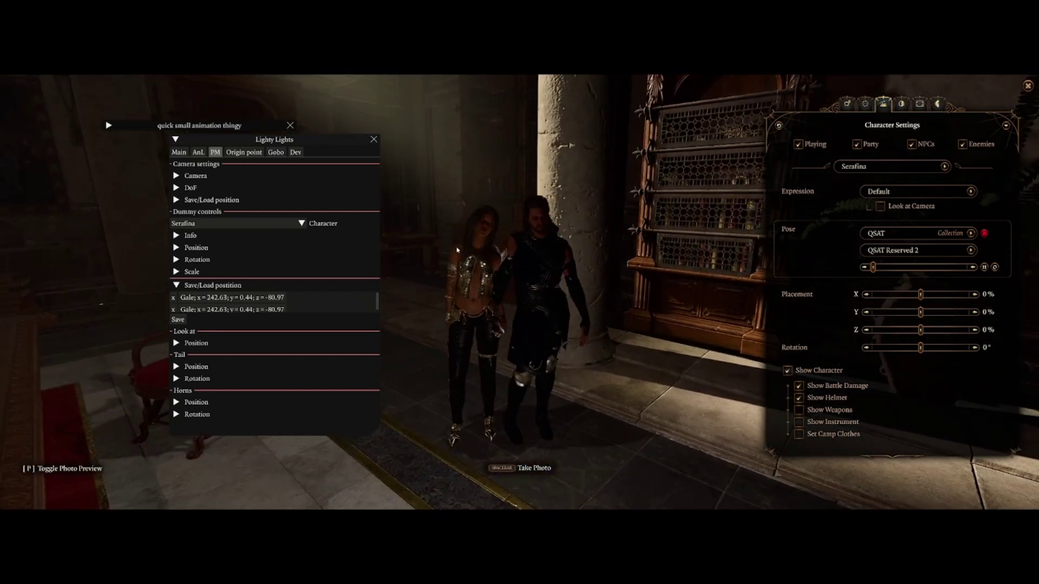
pyautogui.click(374, 139)
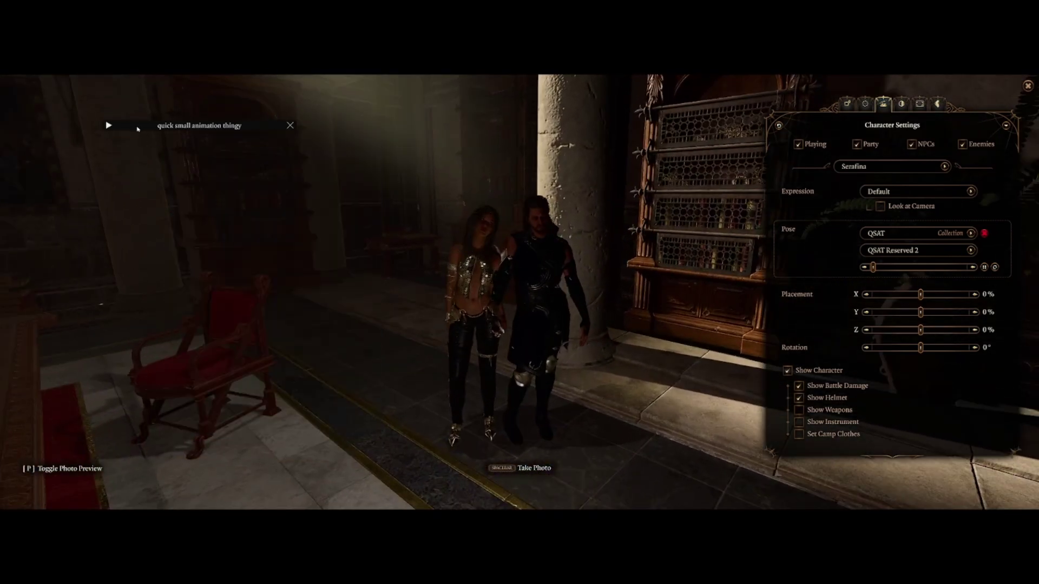
# Step: Expand the animation window and play AxiCay_Couple_Adored_BT2 in pose slot Reserved 1
pyautogui.click(108, 126)
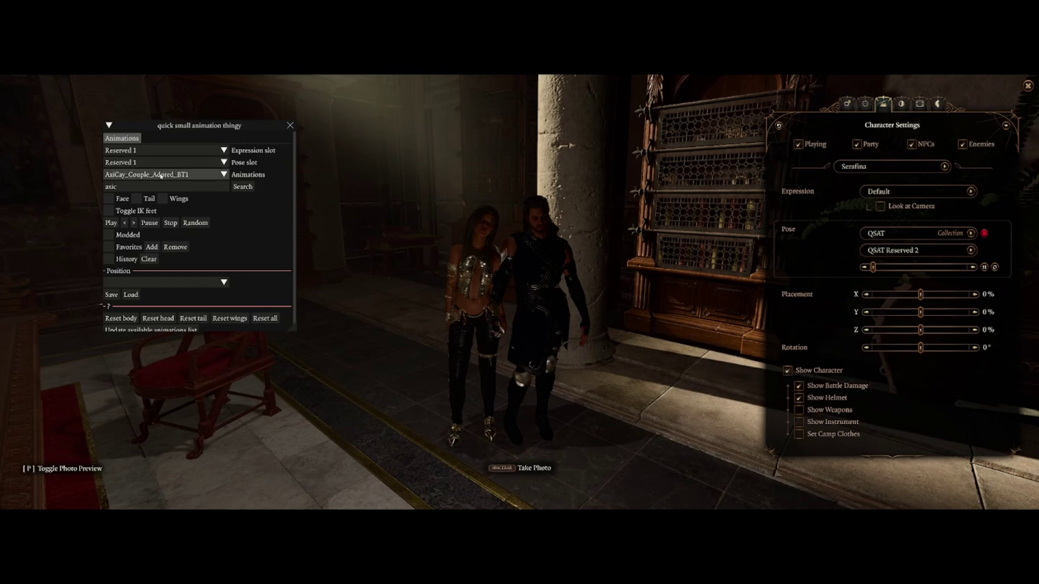
pyautogui.click(137, 175)
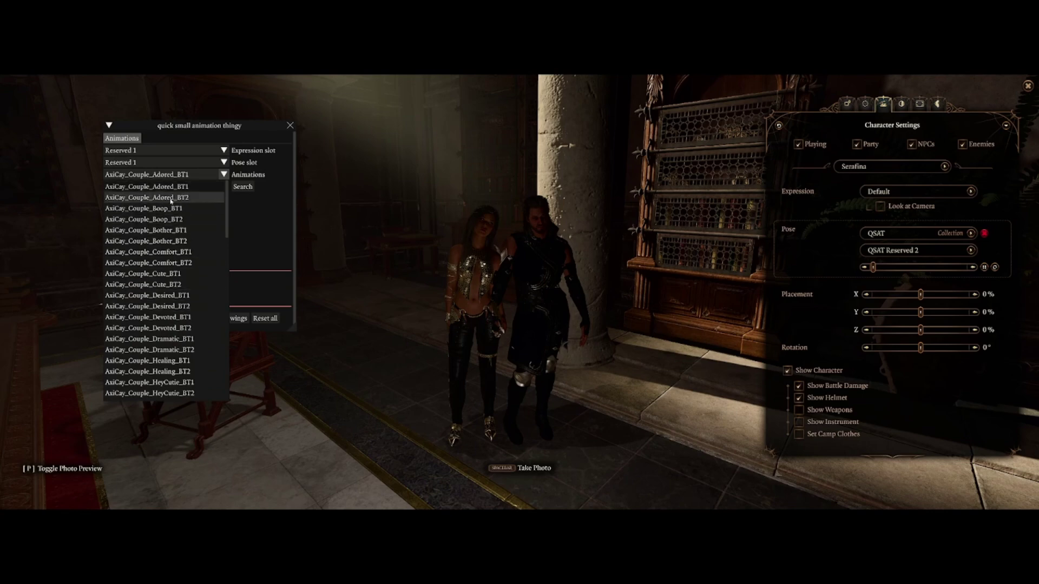
pyautogui.click(223, 174)
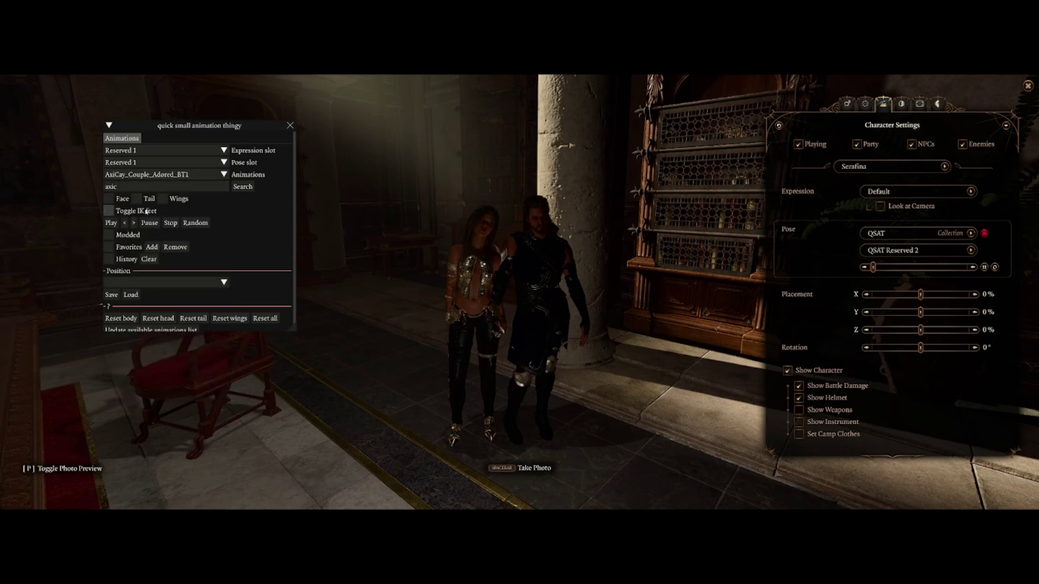
pyautogui.click(135, 224)
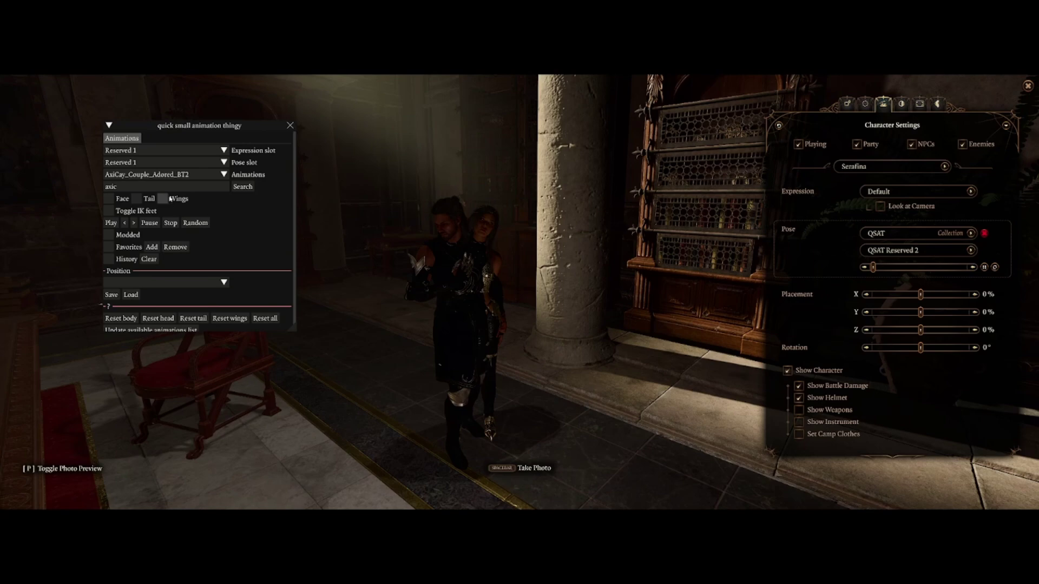
# Step: Switch to pose slot Reserved 2 and play AxiCay_Couple_Adored_BT1 in it
pyautogui.click(169, 162)
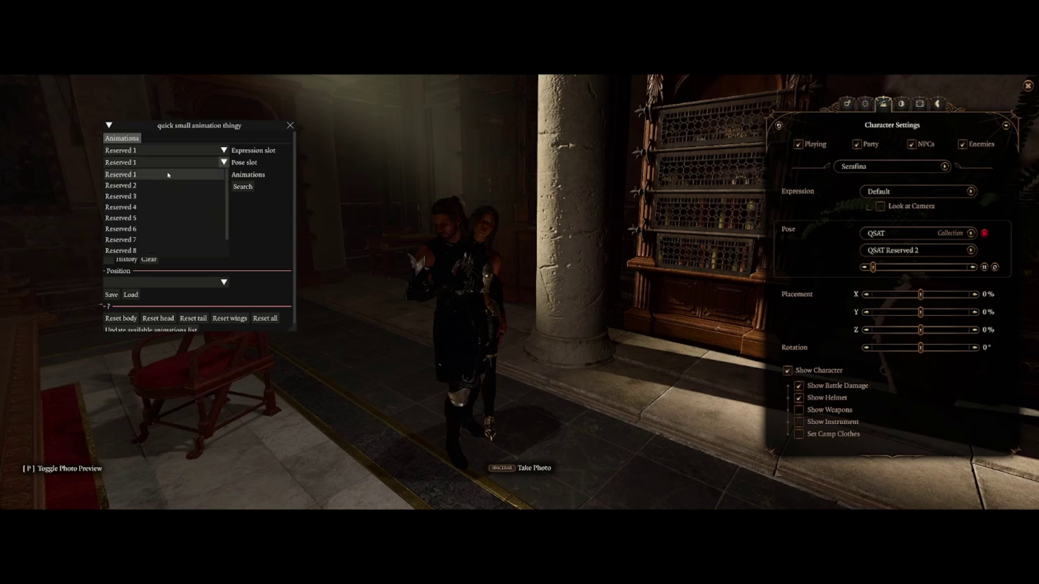
pyautogui.click(165, 186)
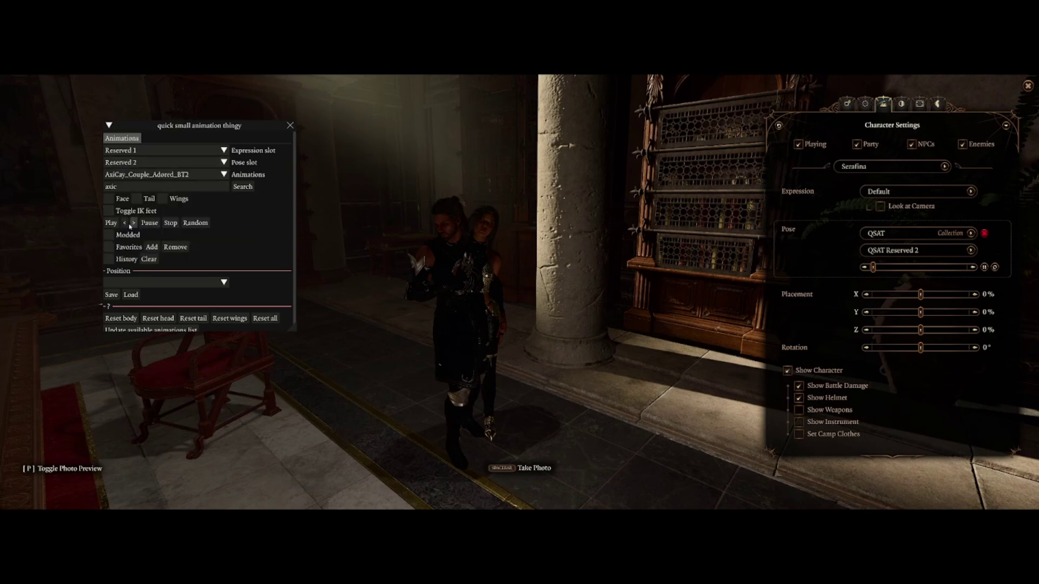
pyautogui.click(126, 223)
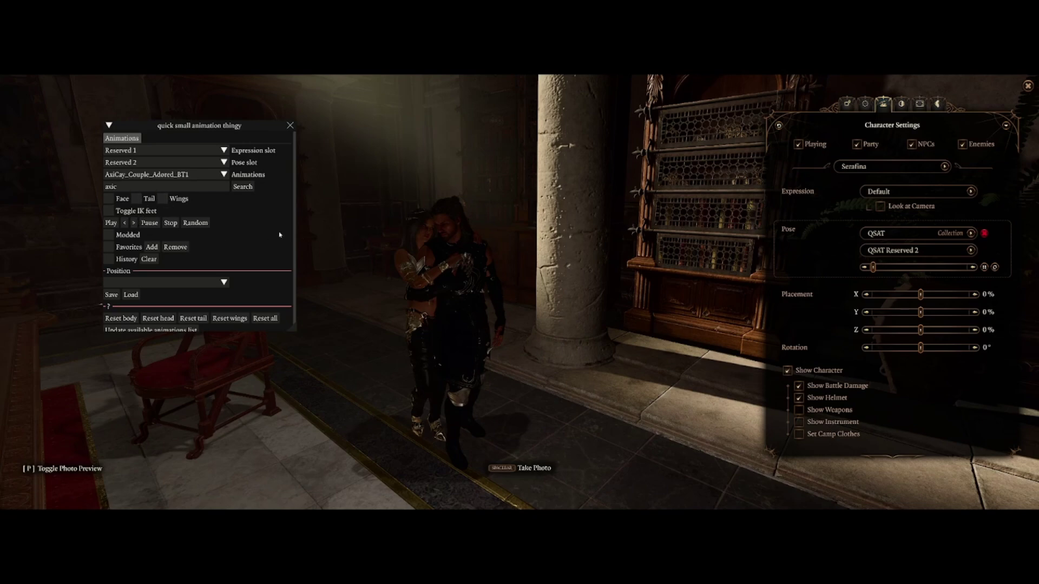
# Step: Look through the AxiCay animations, and replace the "axic" search with the Modded filter
pyautogui.click(174, 174)
pyautogui.scroll(-10, 191, 286)
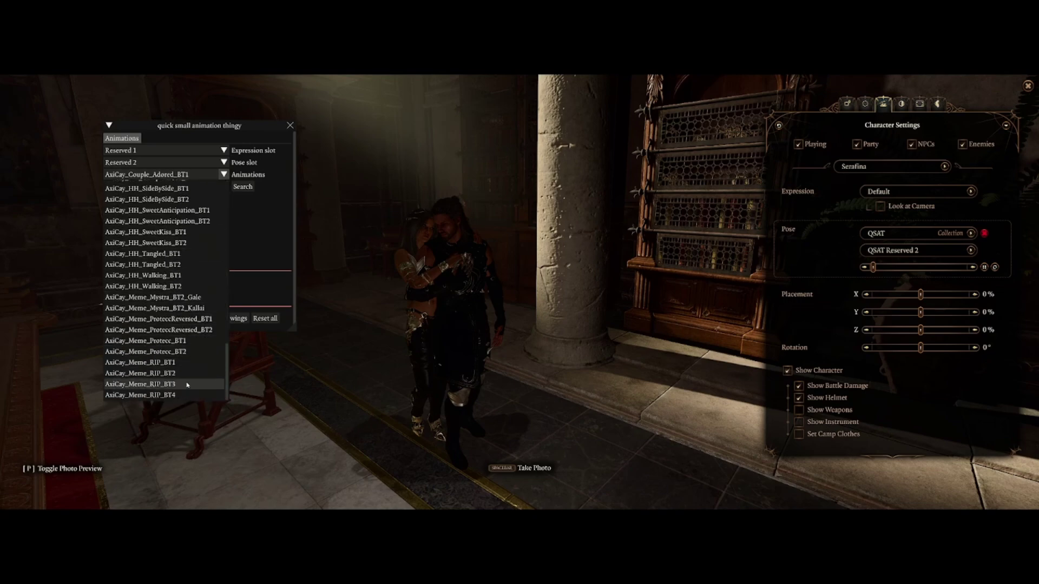
pyautogui.click(295, 211)
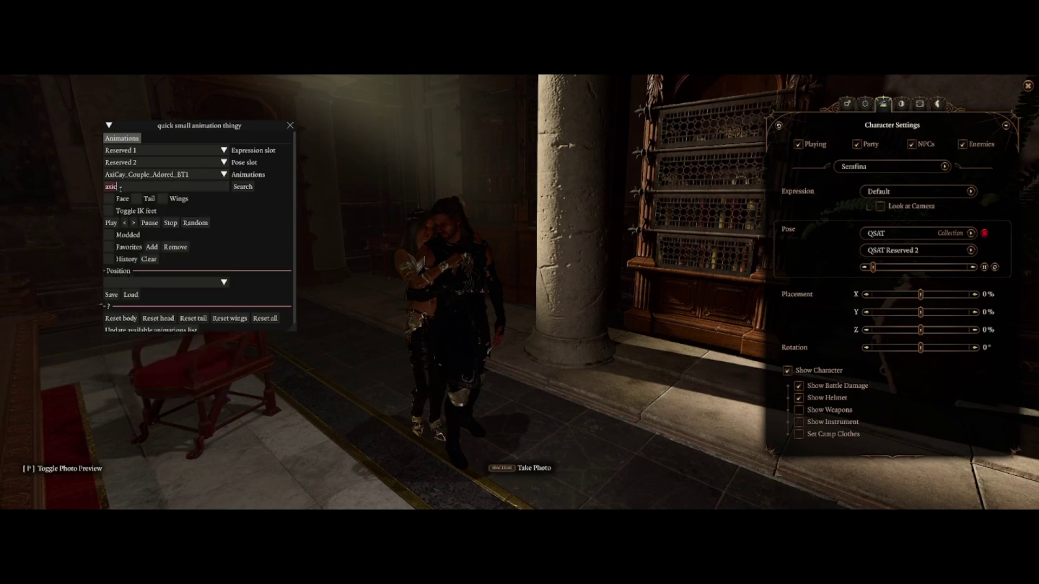
pyautogui.write('axic')
pyautogui.click(109, 235)
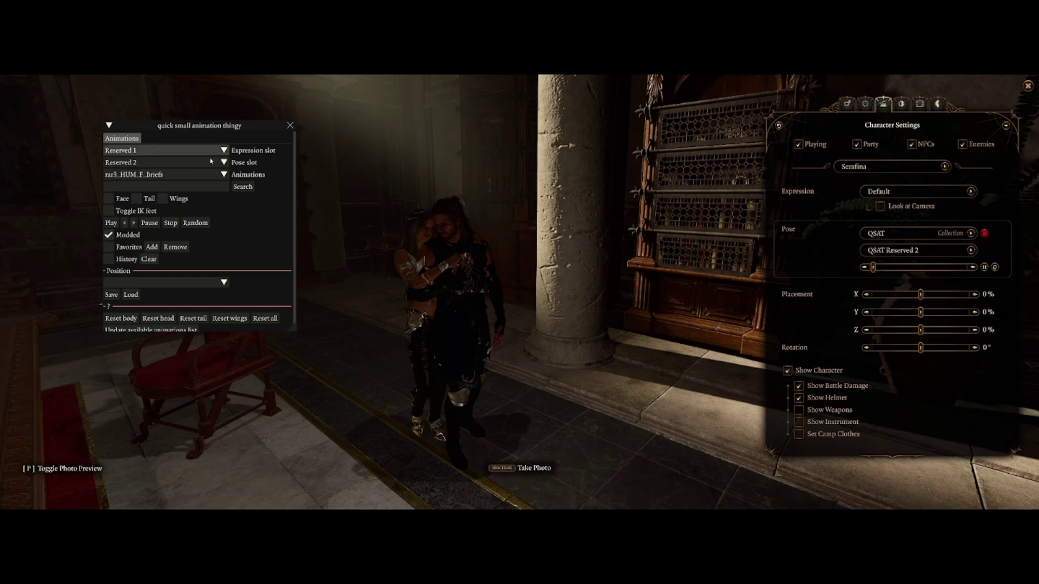
# Step: Look through the list of modded animations
pyautogui.click(204, 174)
pyautogui.scroll(-20, 212, 251)
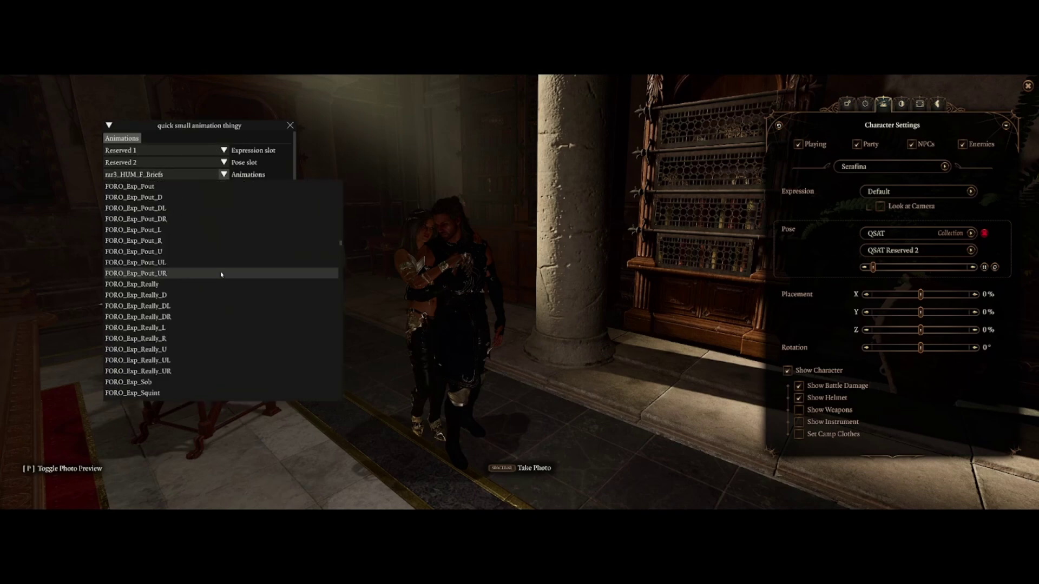
pyautogui.scroll(-20, 222, 292)
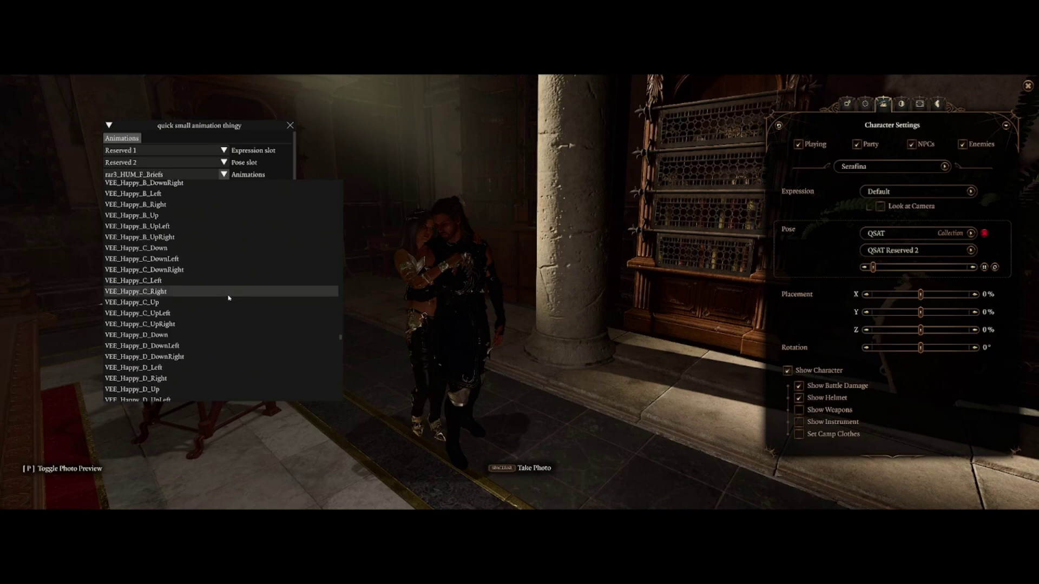
pyautogui.scroll(-5, 227, 300)
pyautogui.click(262, 164)
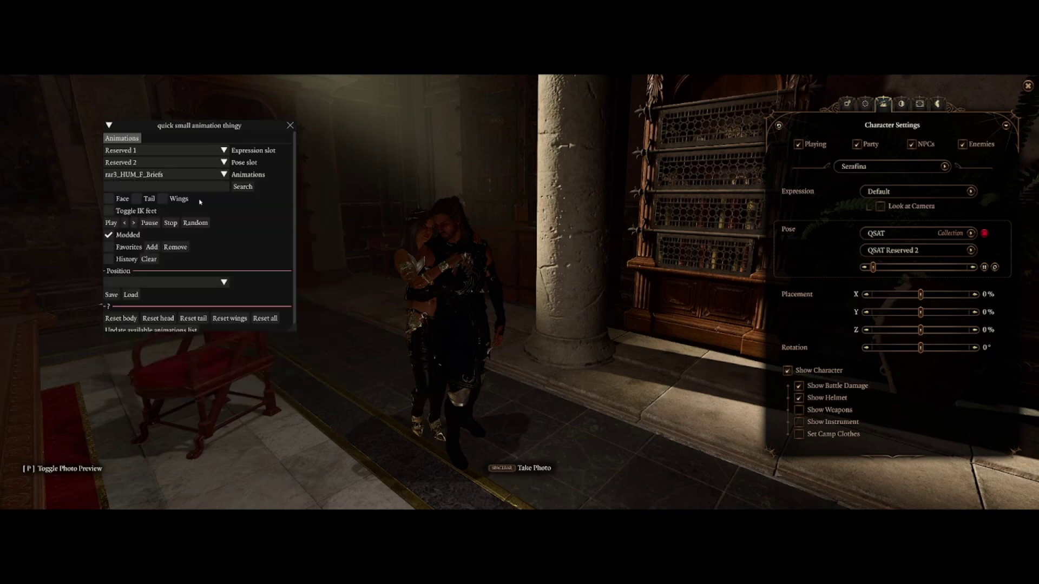
# Step: Turn off the Modded filter and search the animations for "axic" to list the AxiCay couple animations
pyautogui.click(109, 235)
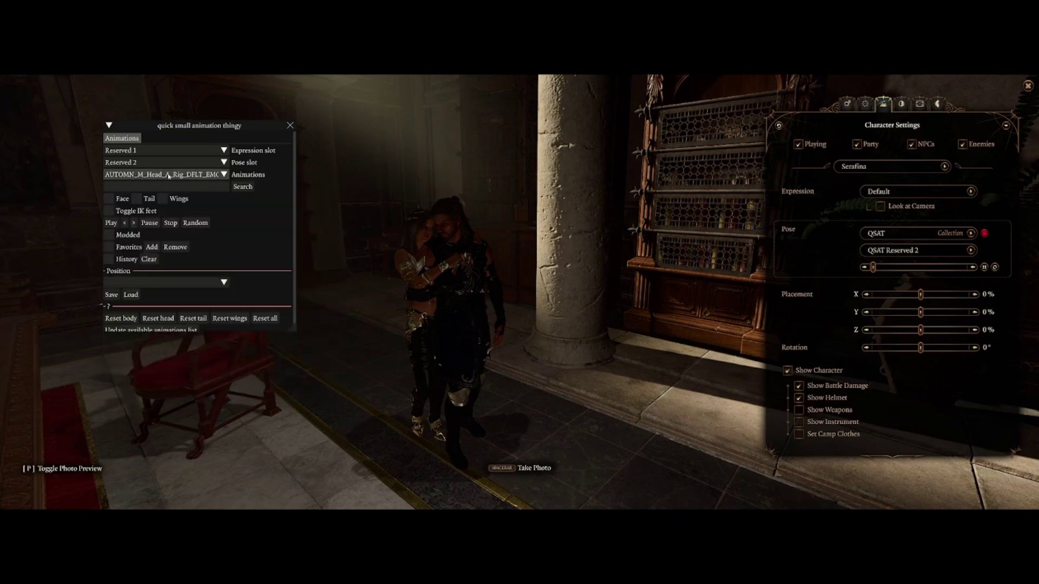
pyautogui.click(169, 174)
pyautogui.click(179, 186)
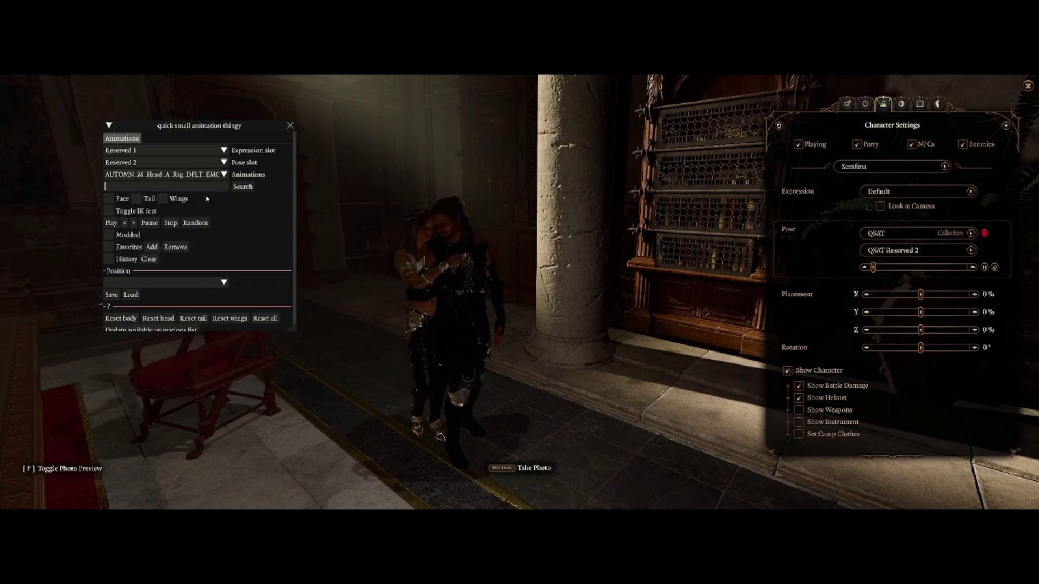
pyautogui.write('axic')
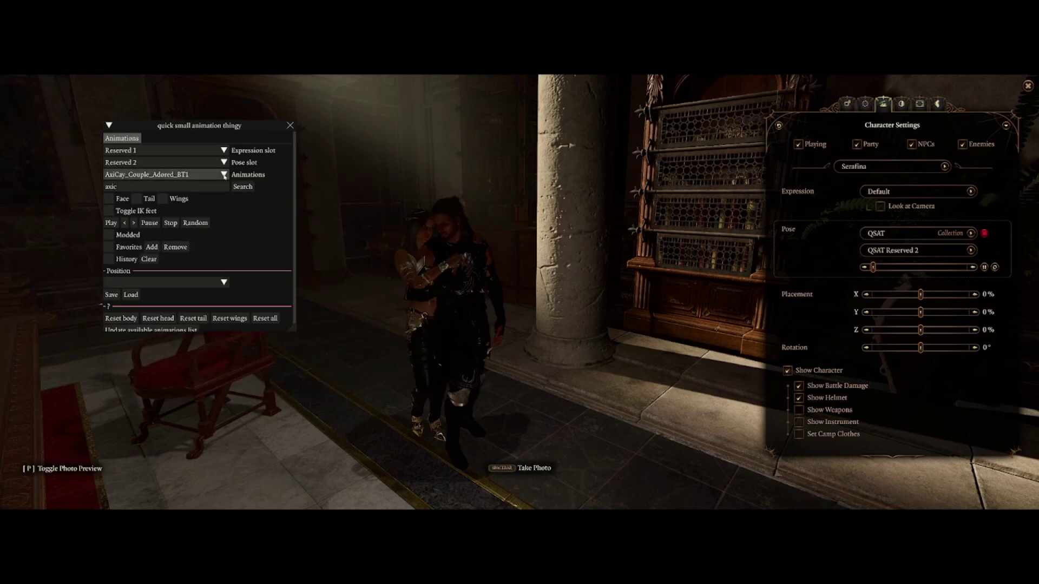
pyautogui.click(157, 175)
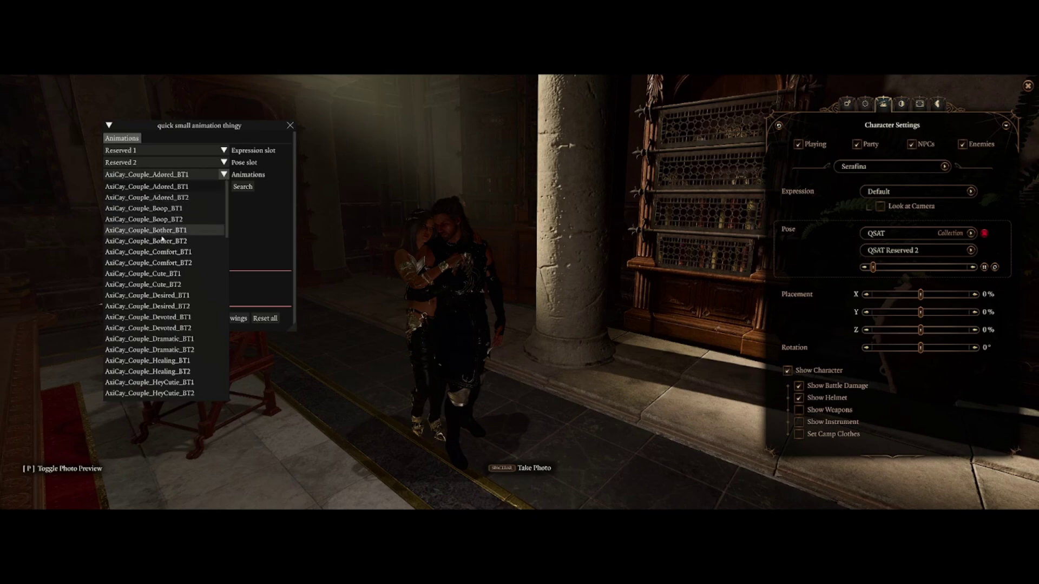
pyautogui.click(245, 208)
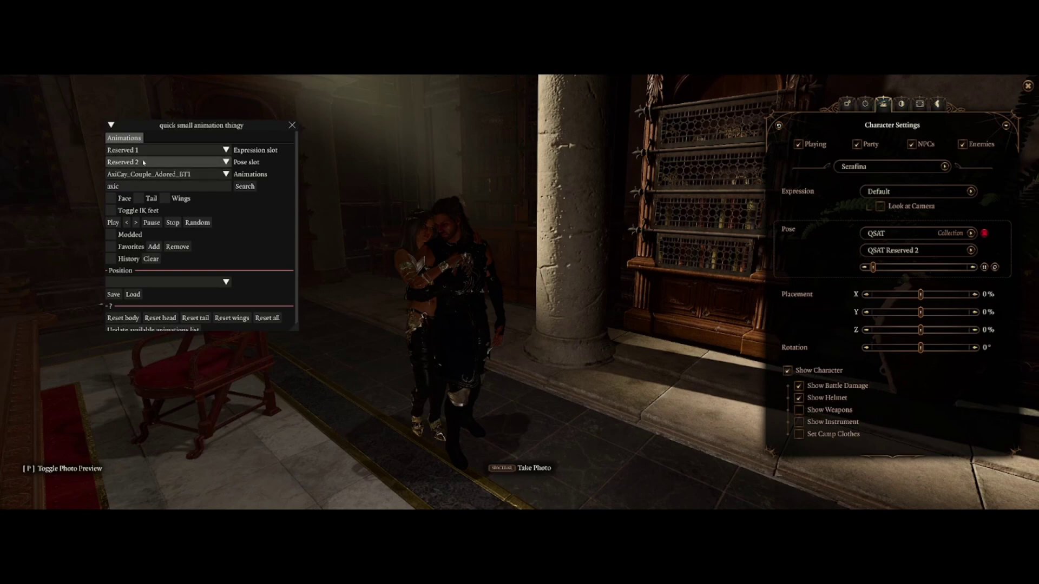
# Step: Step forward through the AxiCay couple animations in pose slot Reserved 2 to AxiCay_Couple_Mine_BT1
pyautogui.click(140, 227)
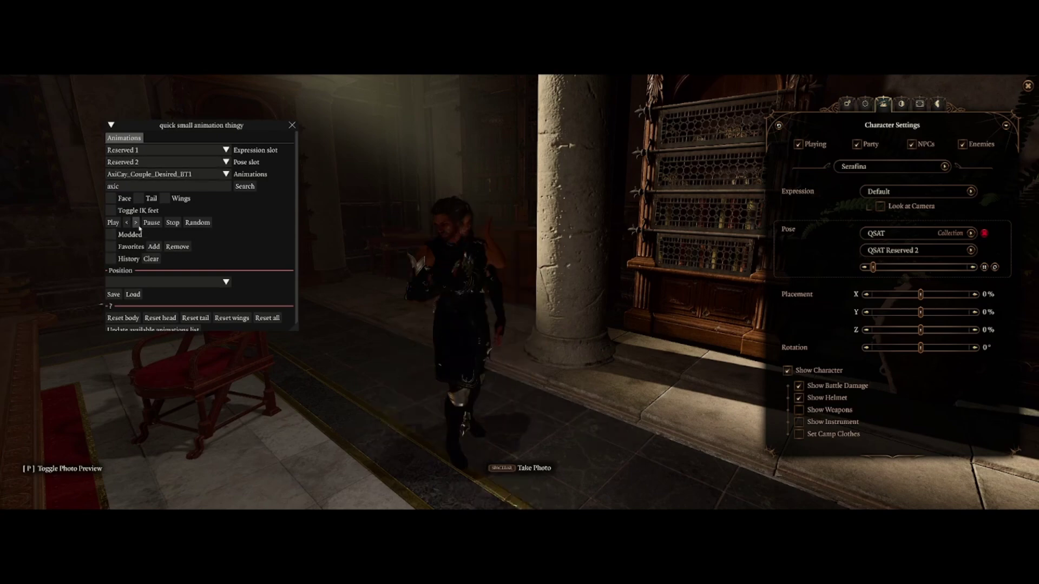
pyautogui.click(136, 222)
pyautogui.click(136, 222)
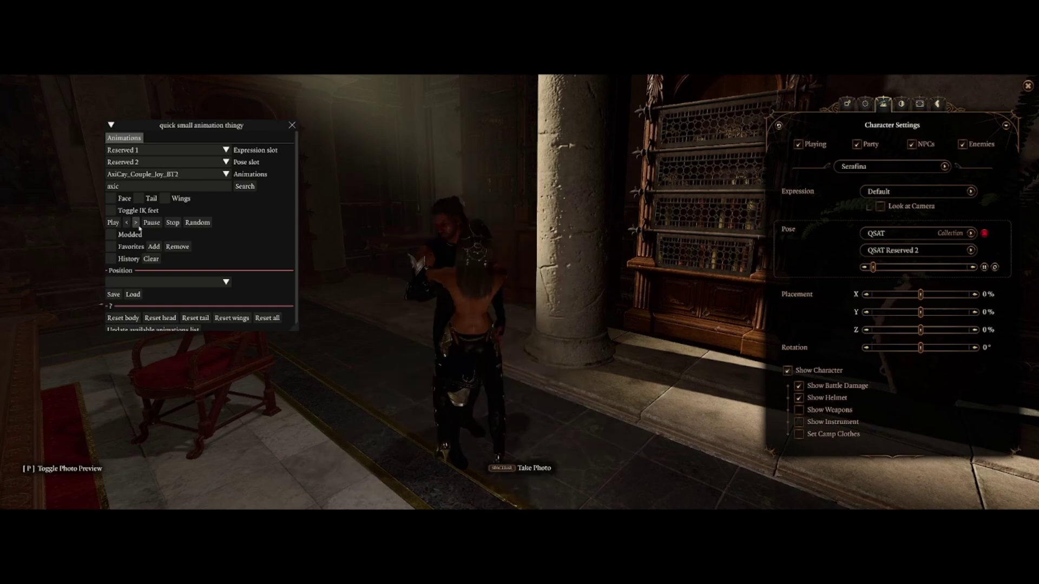
pyautogui.click(136, 222)
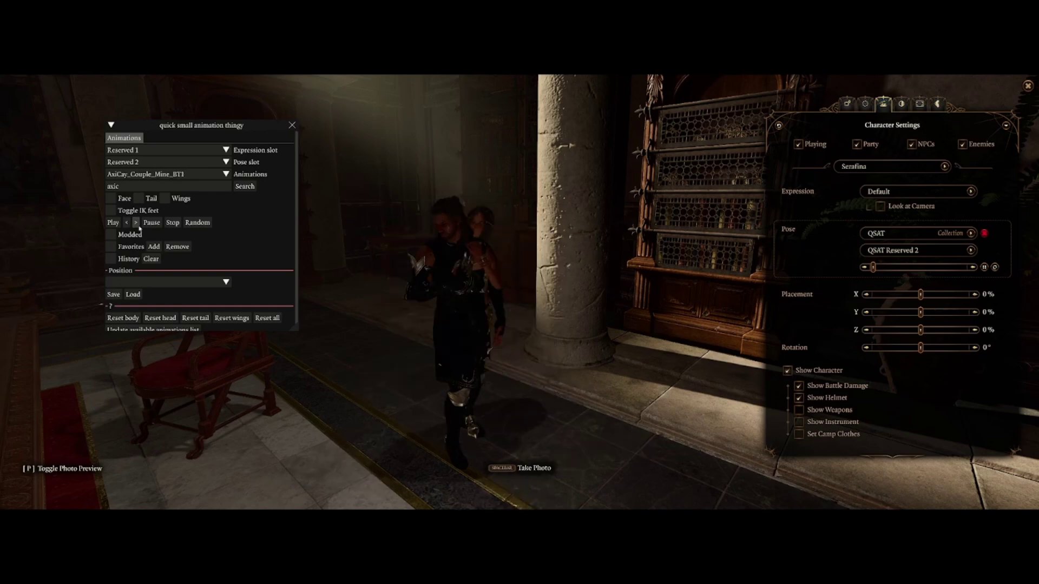
# Step: Switch to pose slot Reserved 1 and advance to the matching animation AxiCay_Couple_Mine_BT2
pyautogui.click(182, 162)
pyautogui.click(198, 174)
pyautogui.click(135, 223)
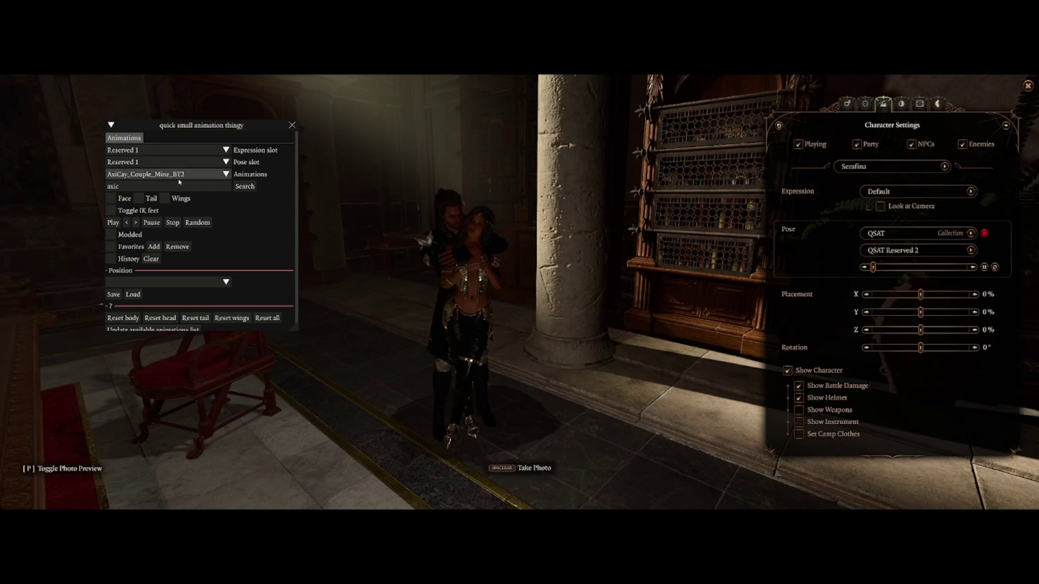
# Step: Step forward through the AxiCay couple animations in pose slot Reserved 1 to AxiCay_Couple_Reunion_BT2
pyautogui.scroll(-1, 195, 286)
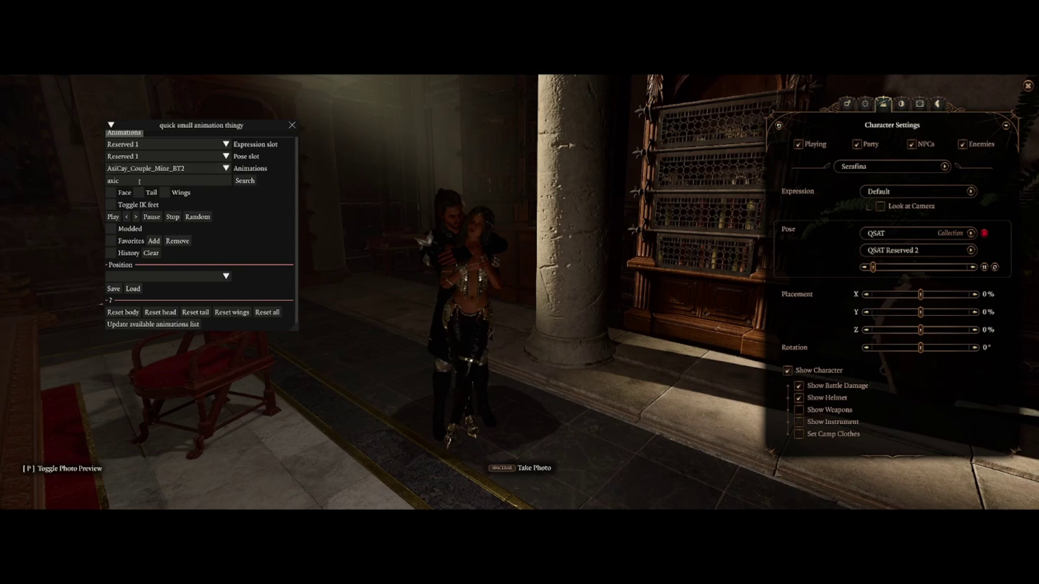
pyautogui.click(137, 218)
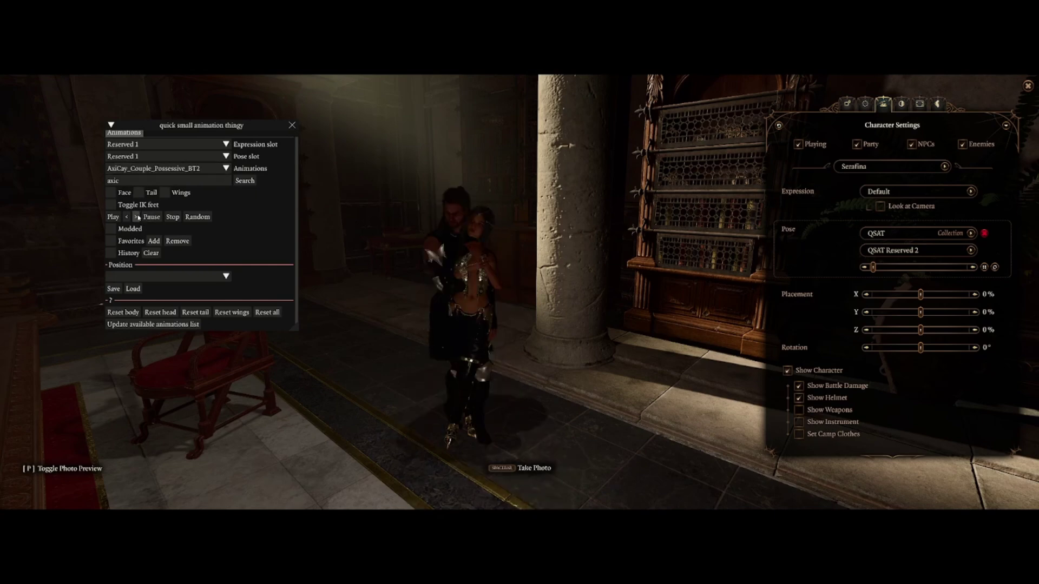
pyautogui.click(136, 217)
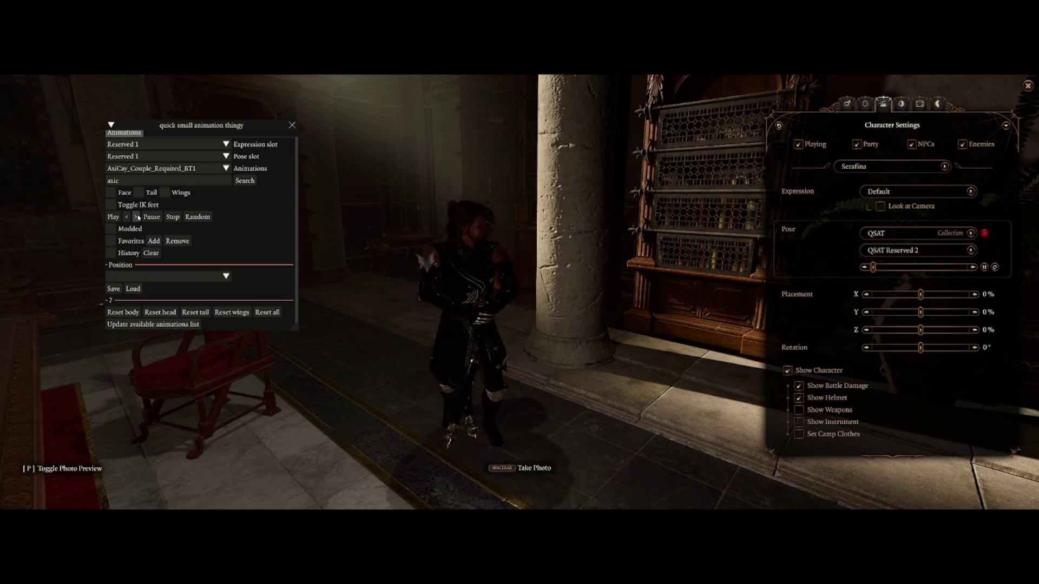
pyautogui.click(138, 218)
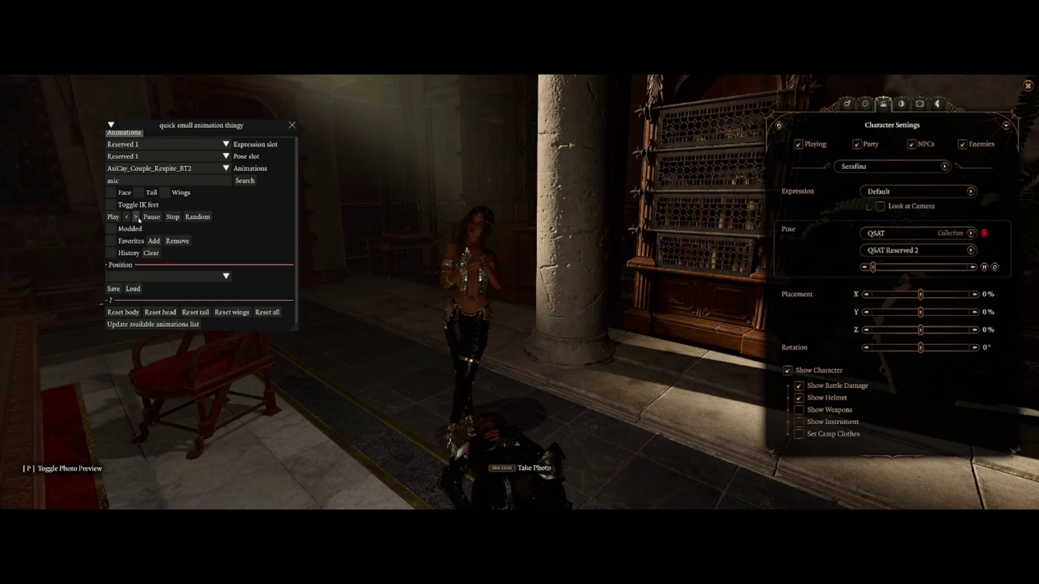
pyautogui.click(138, 218)
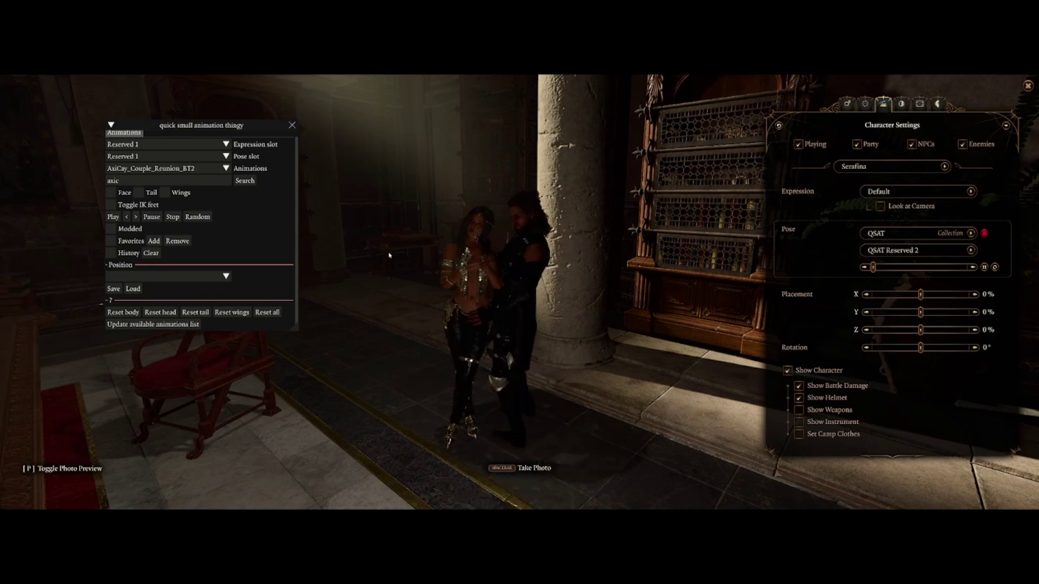